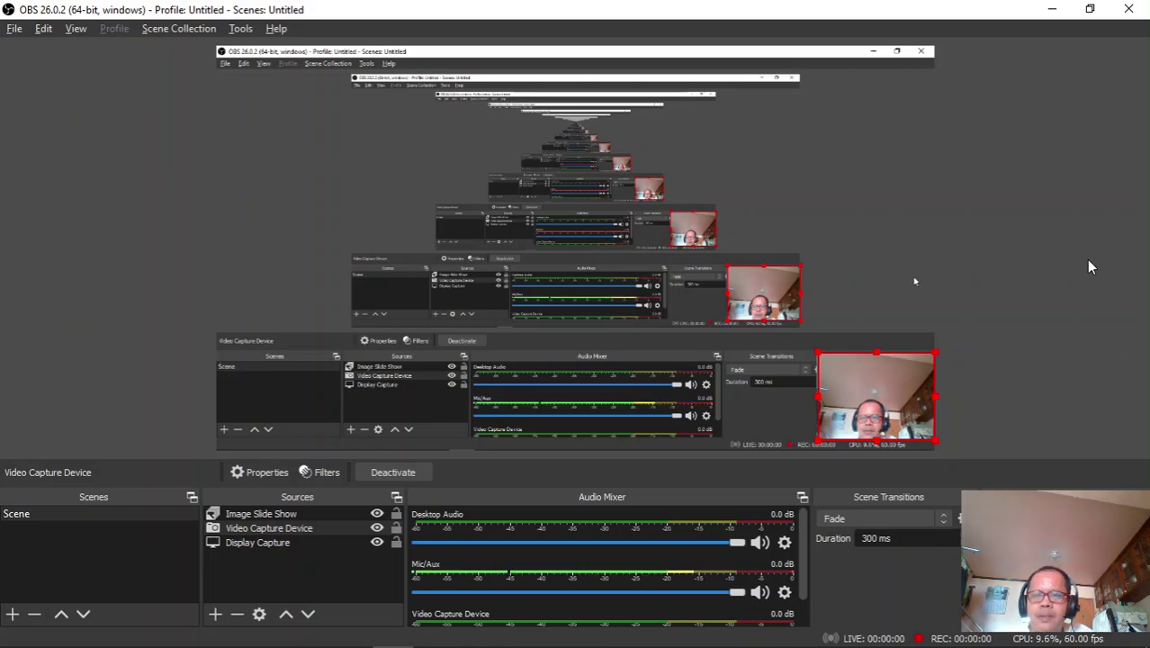
Minimize OBS Studio to reveal the Windows desktop
click(1054, 13)
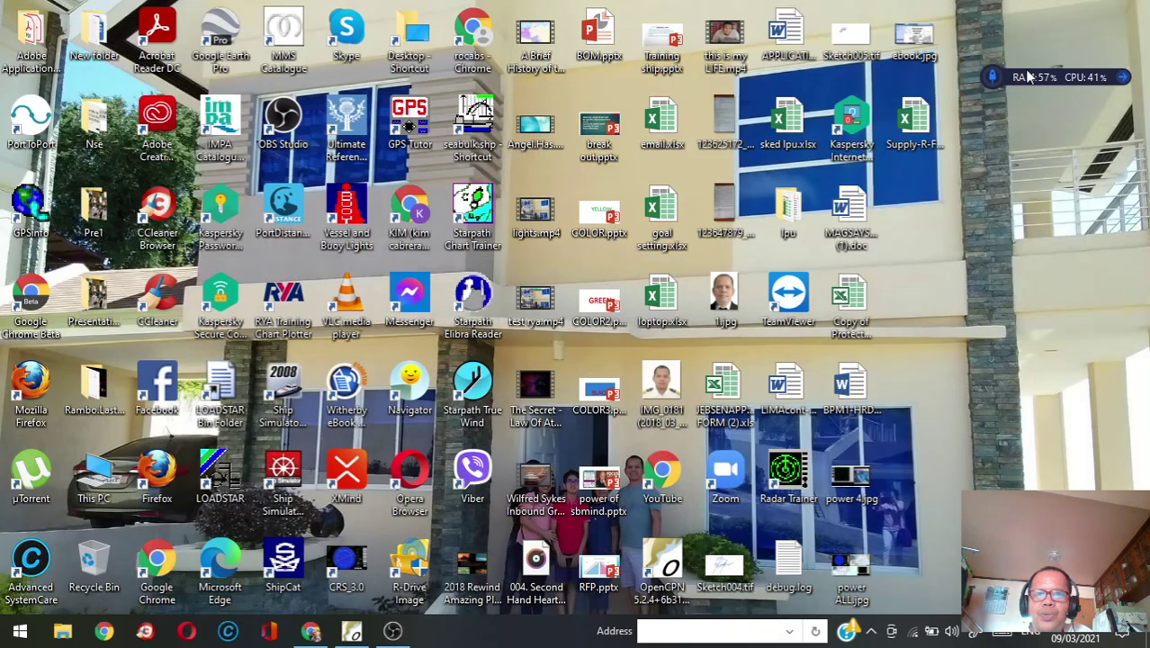
Restore the OpenCPN 5.2.4 window showing the Philippines chart from the taskbar
click(350, 630)
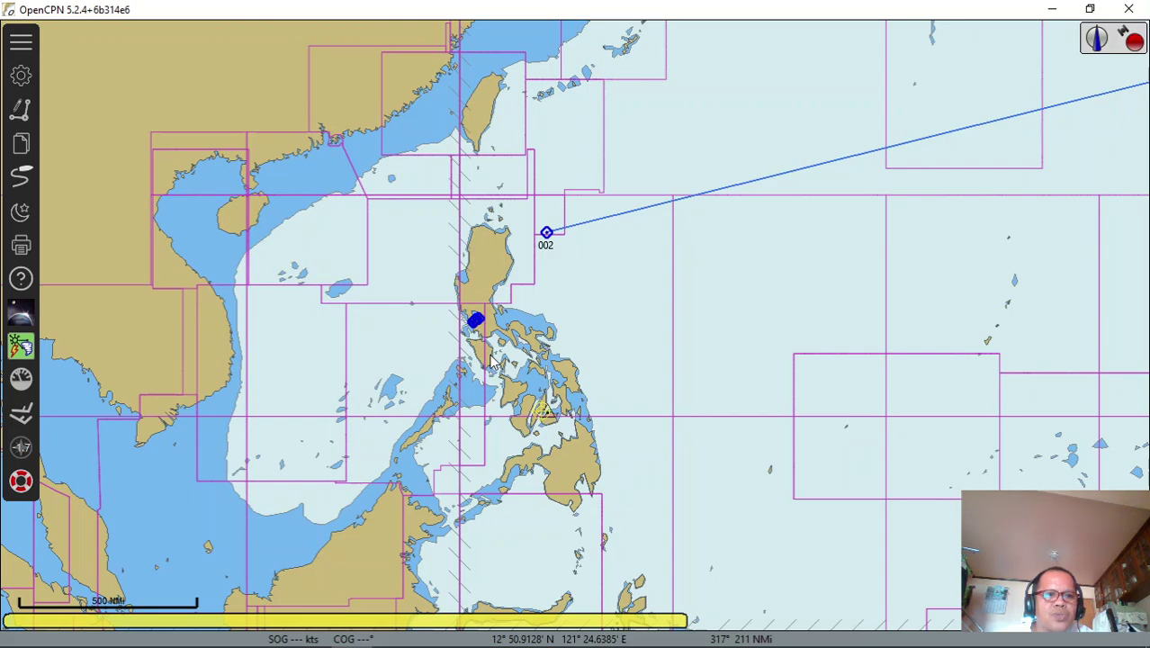
Check the Options plugin list for the enabled Climatology 1.4.23.0 plugin, then close Options
click(28, 83)
click(654, 122)
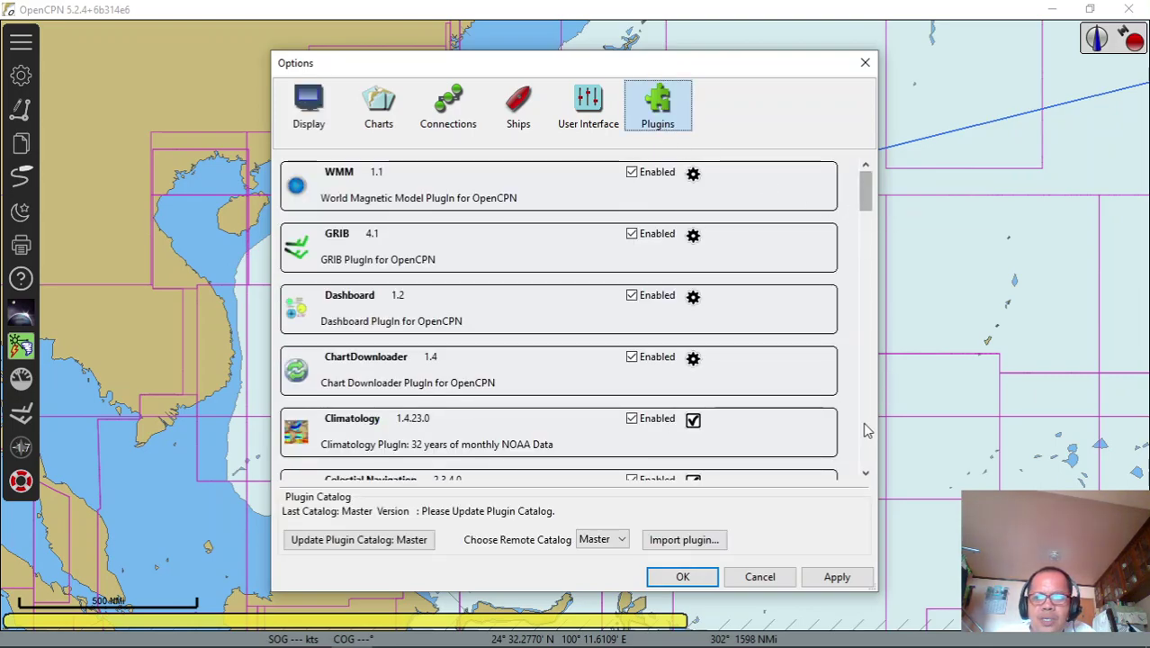
click(864, 476)
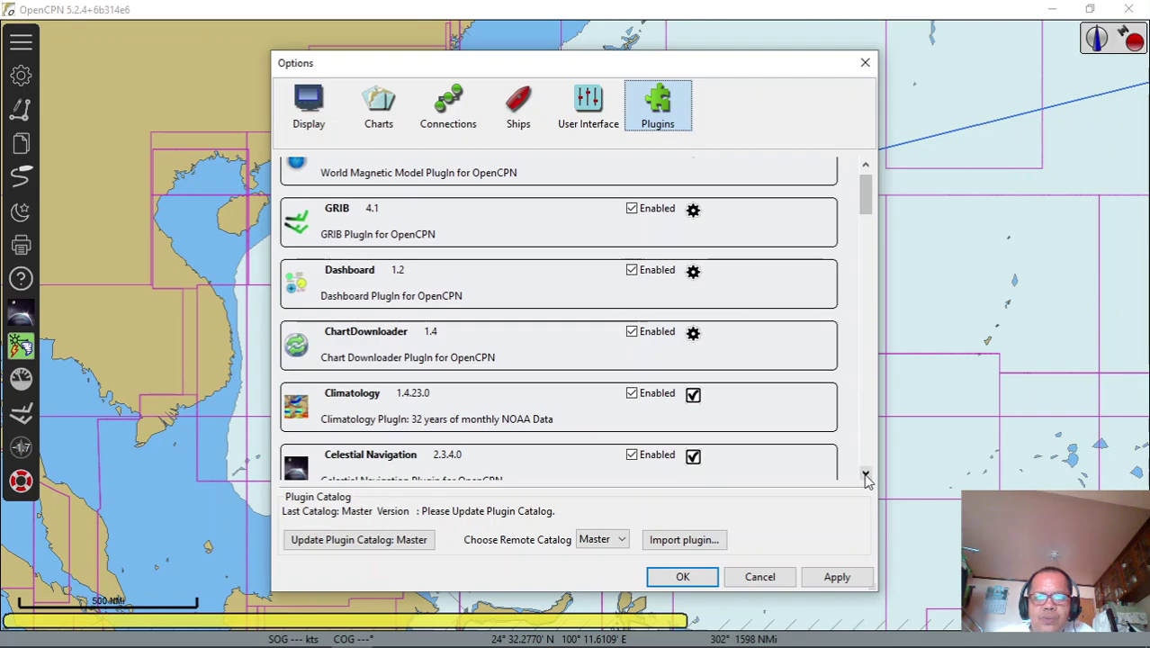
drag(866, 477, 866, 478)
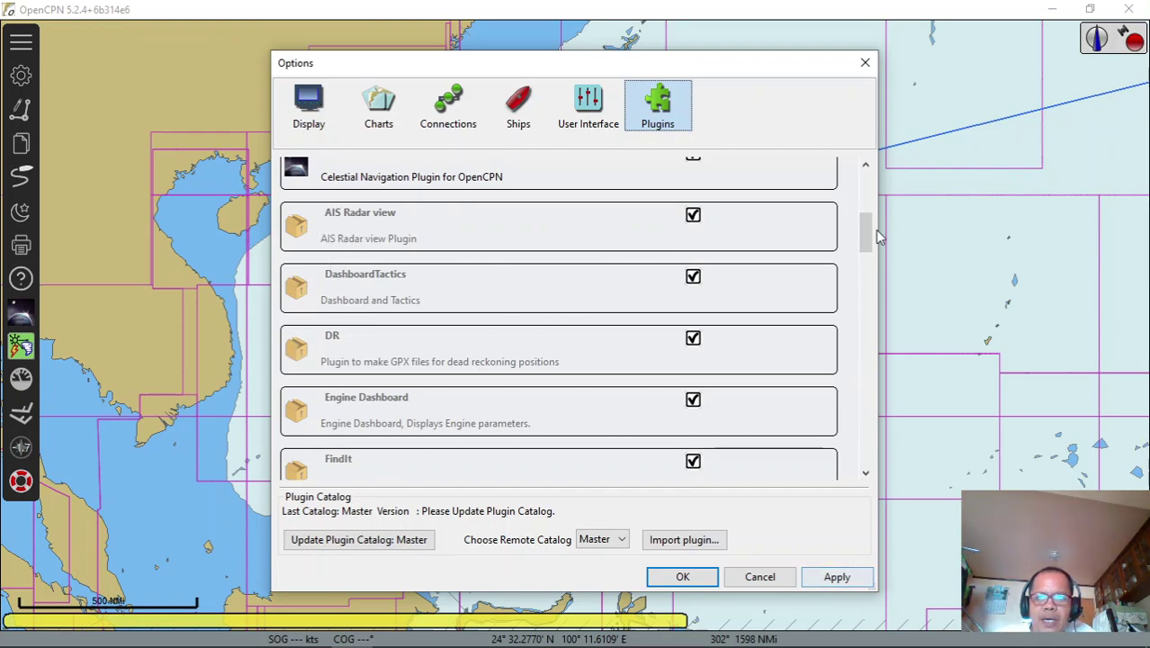
drag(864, 227, 867, 187)
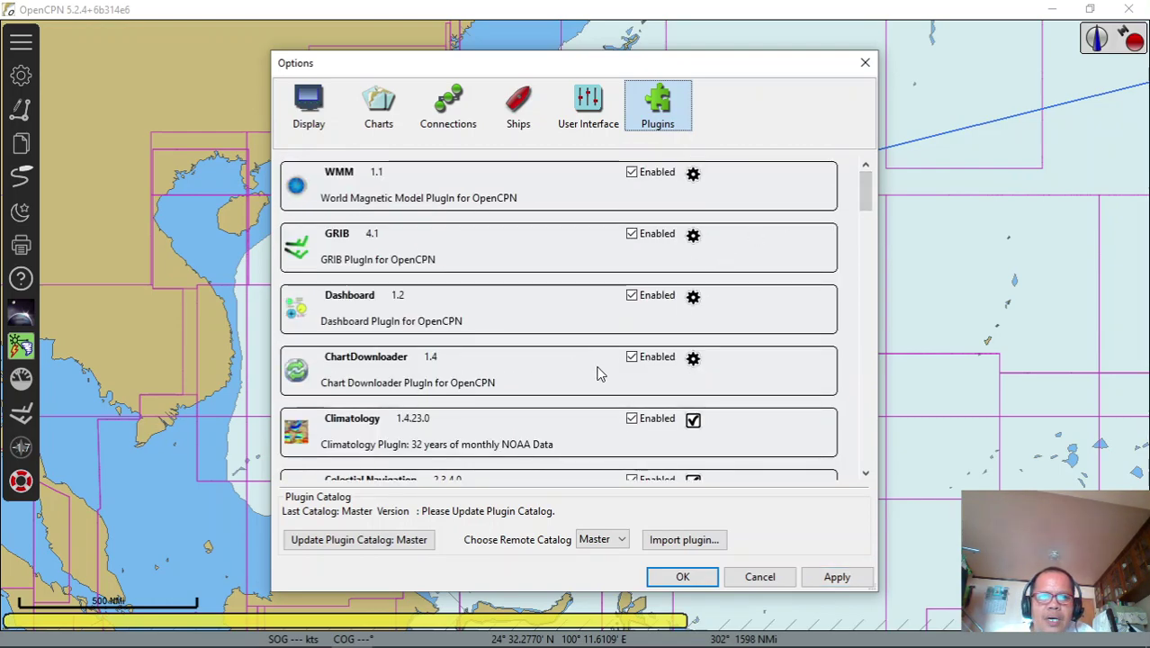
scroll(865, 473, down, 3)
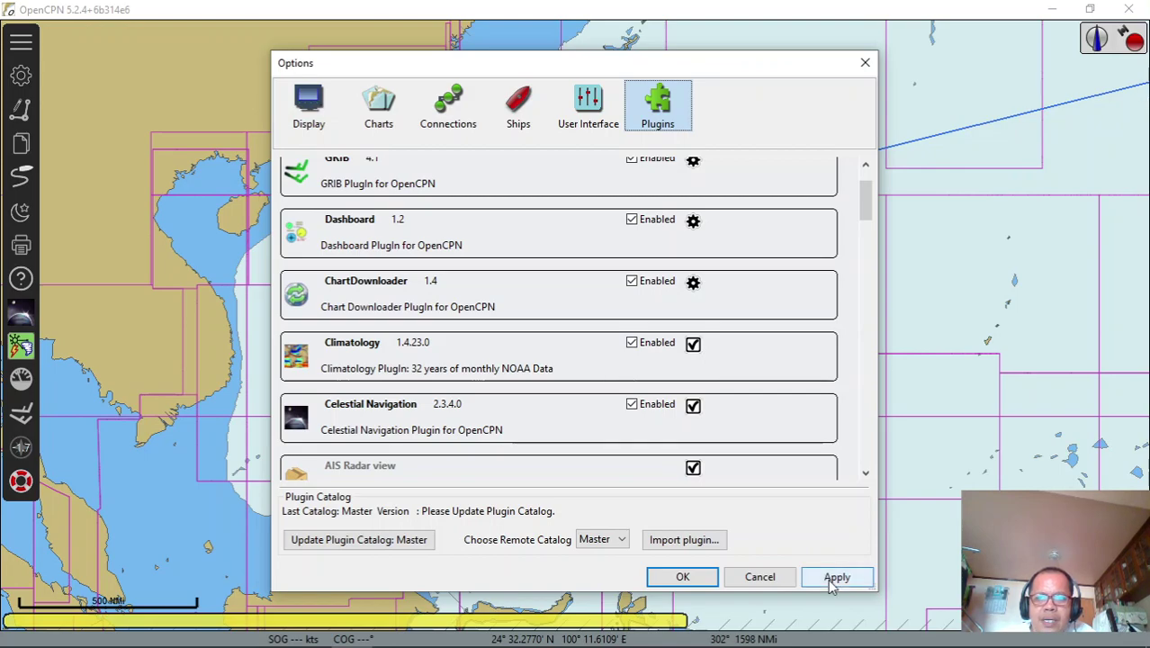
click(866, 64)
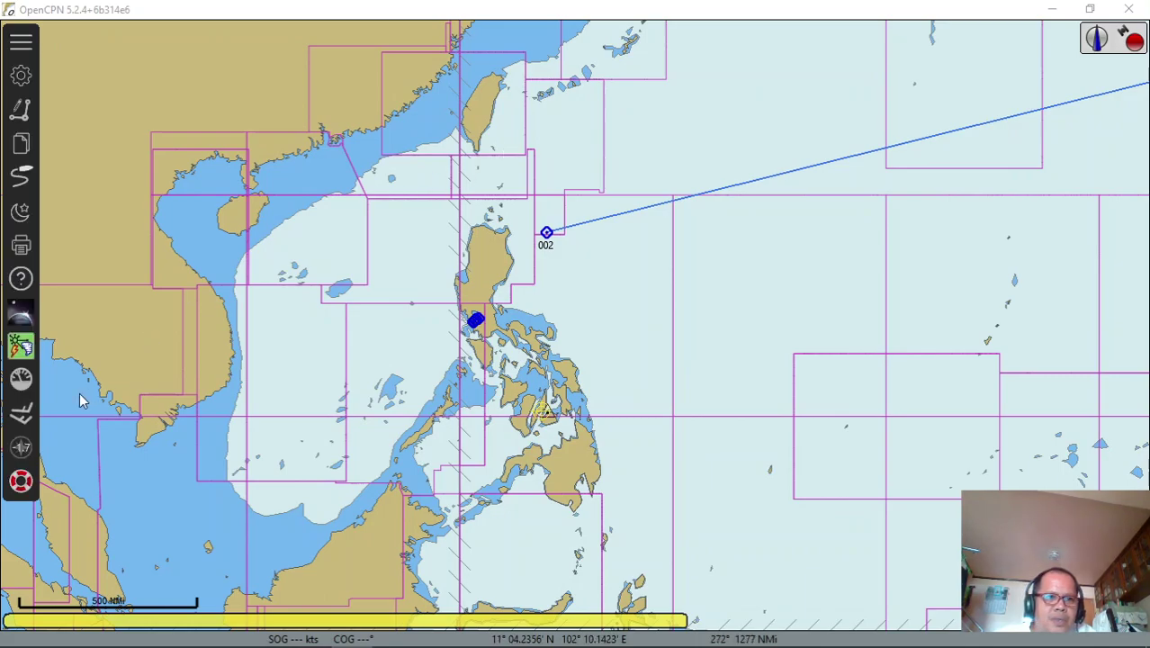
Open the Climatology Display Control, set the date to March 8, and toggle the Current overlay
click(27, 353)
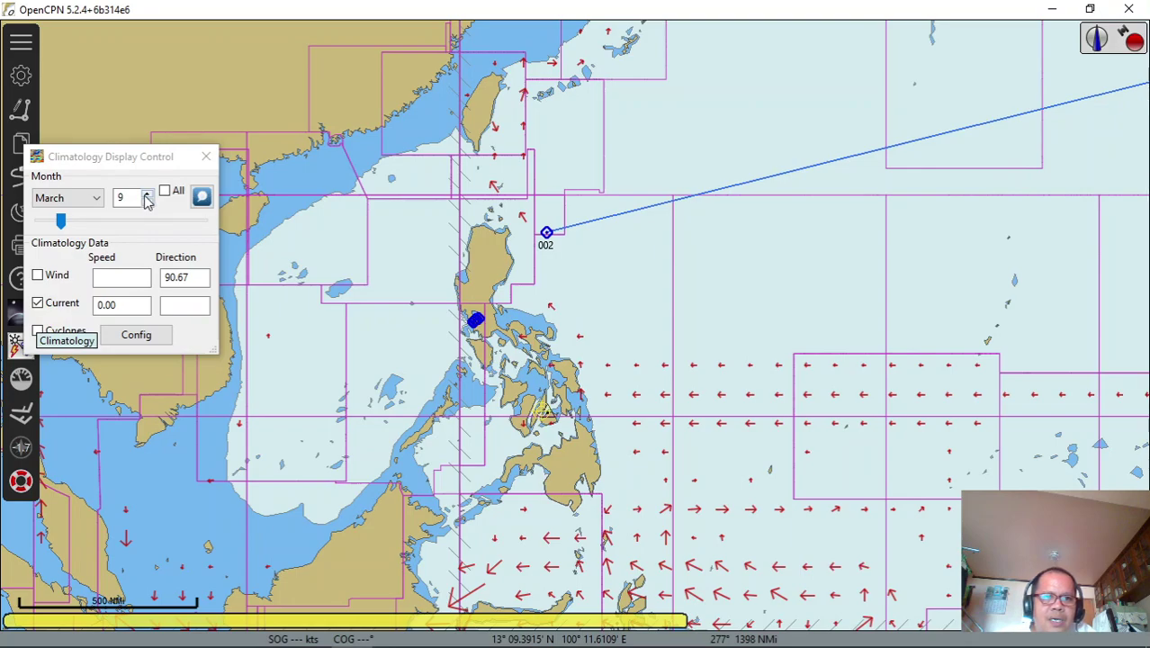
click(148, 193)
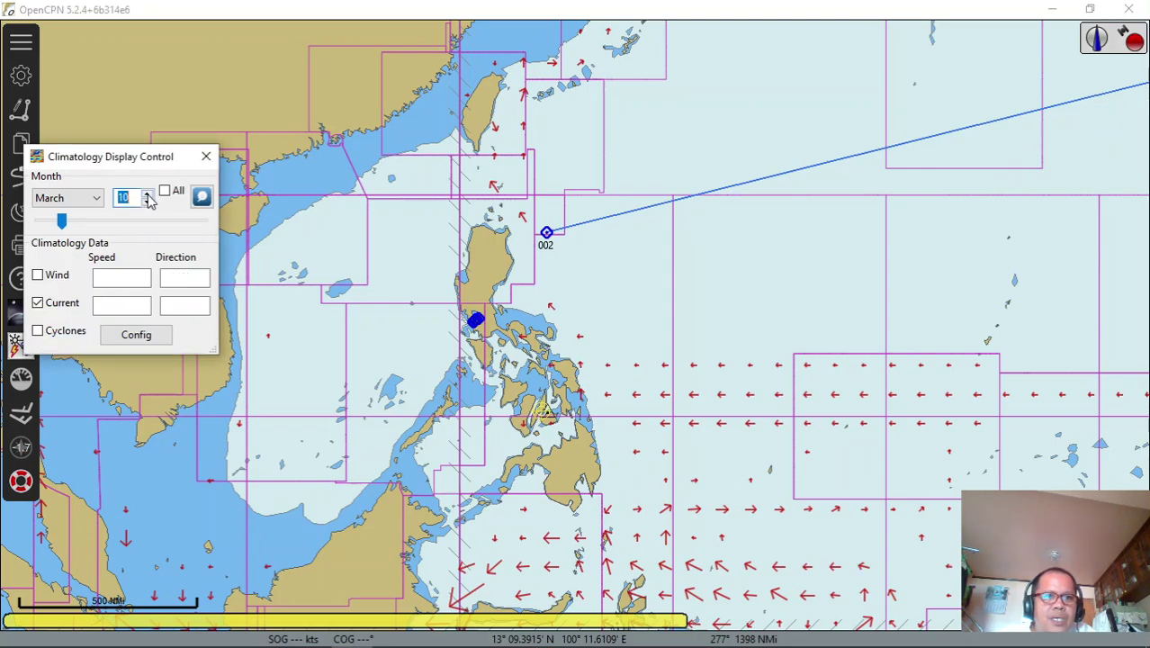
click(148, 203)
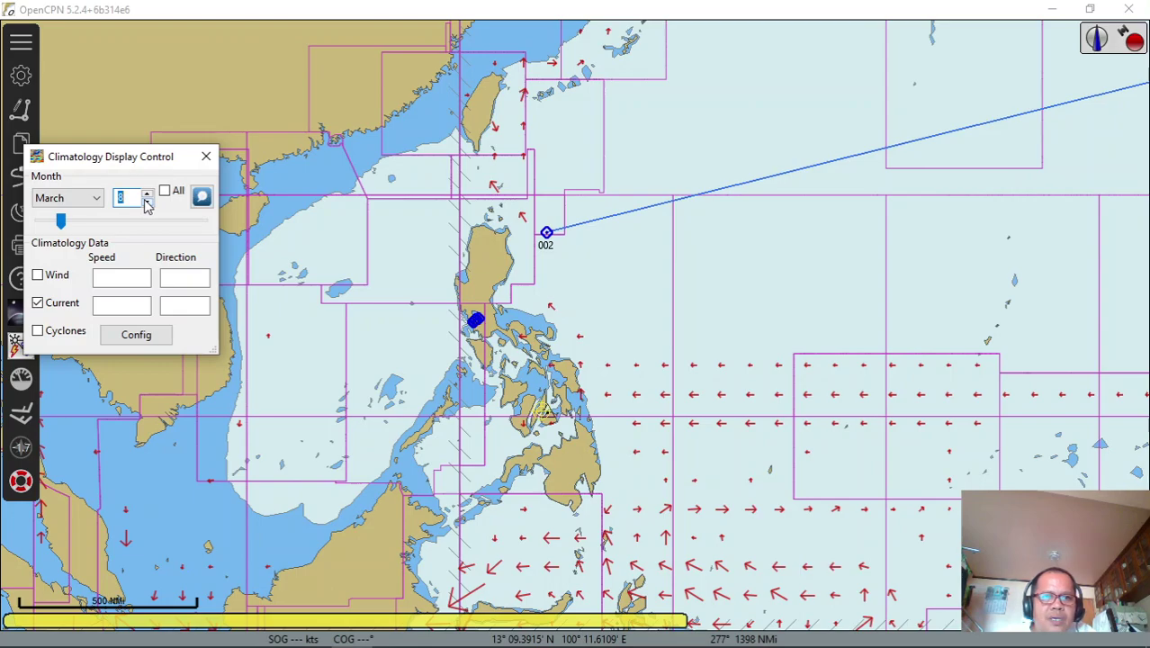
click(40, 305)
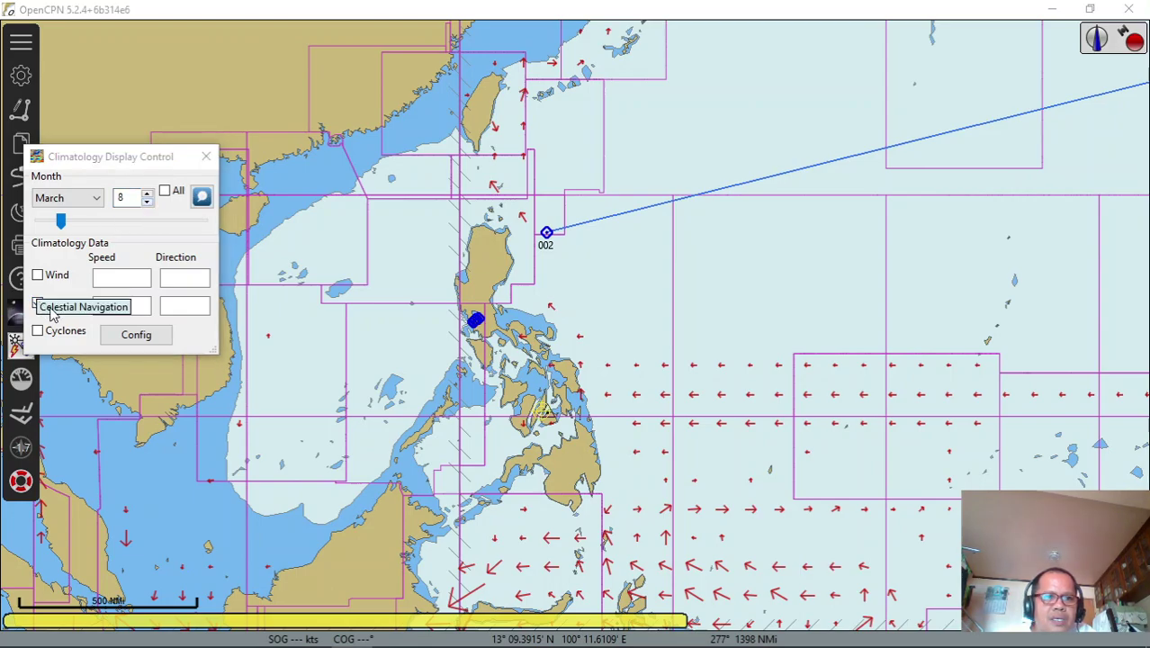
Turn on the March wind-rose overlay and zoom the chart to frame Luzon
click(37, 275)
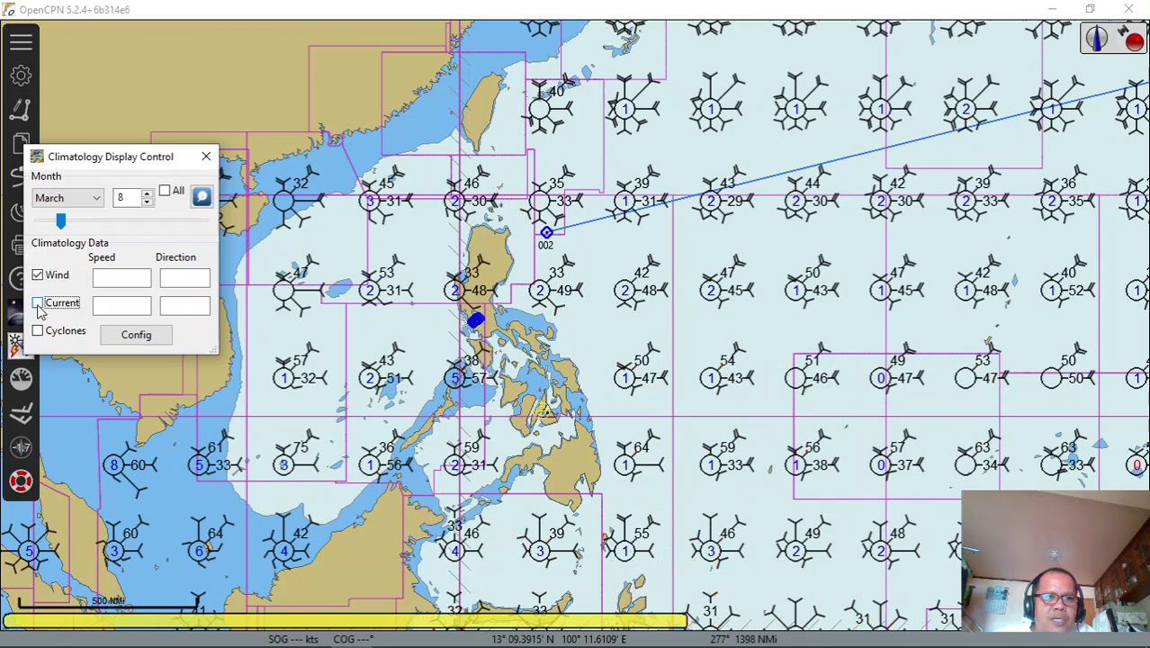
click(38, 277)
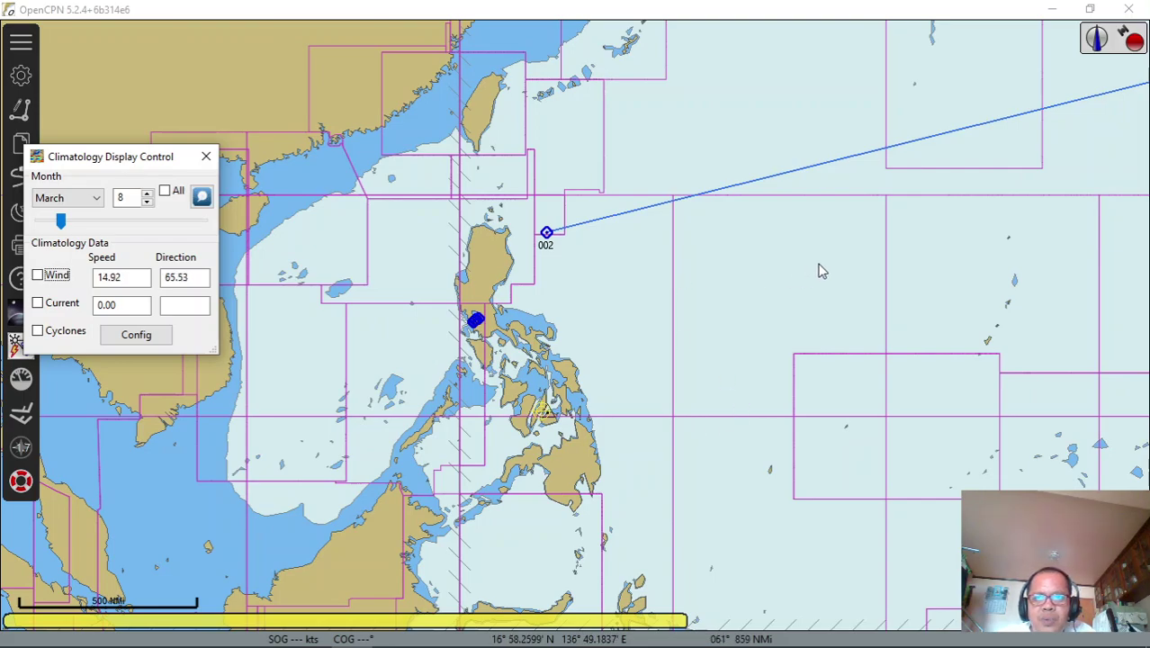
click(37, 276)
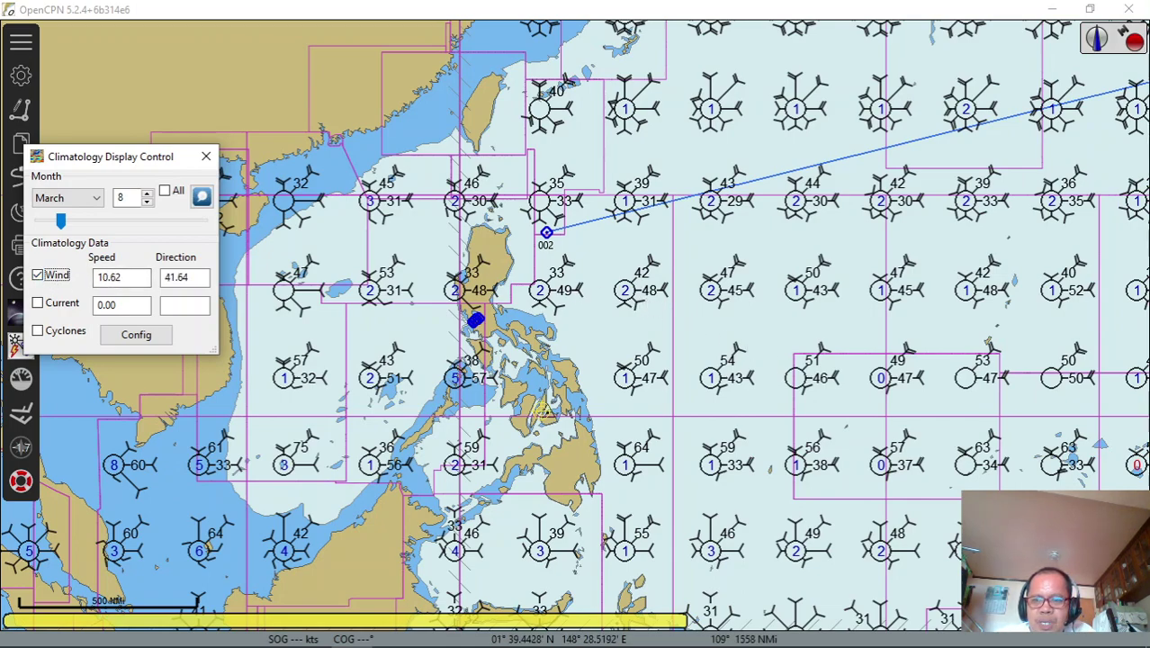
key(minus)
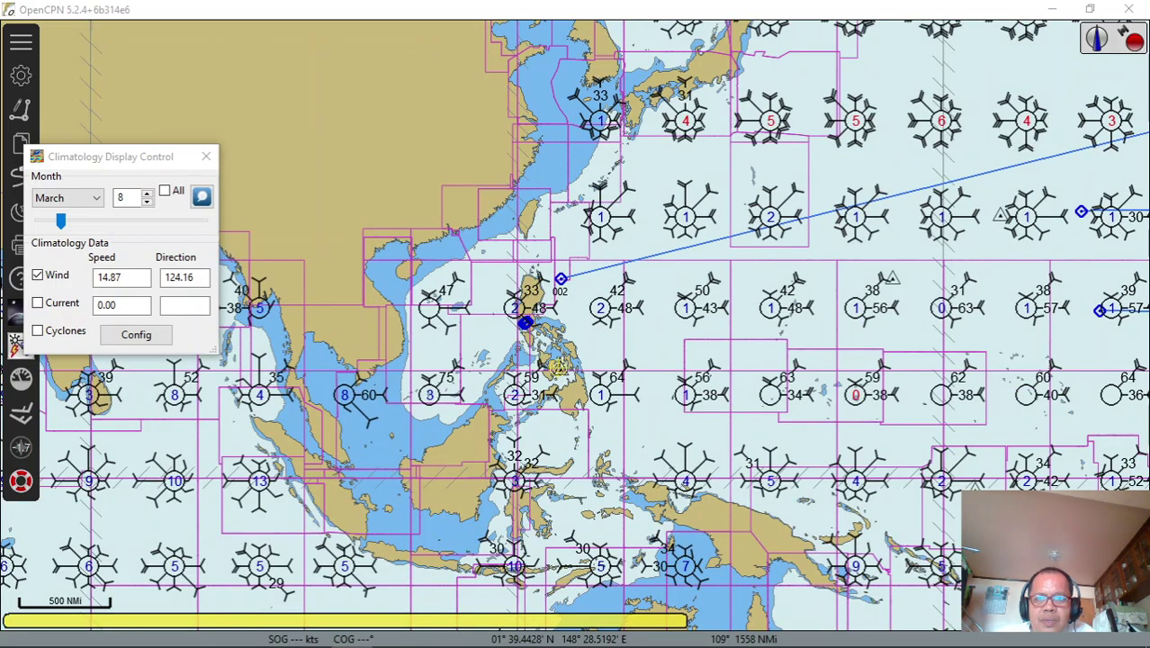
key(minus)
key(plus)
key(plus)
key(plus)
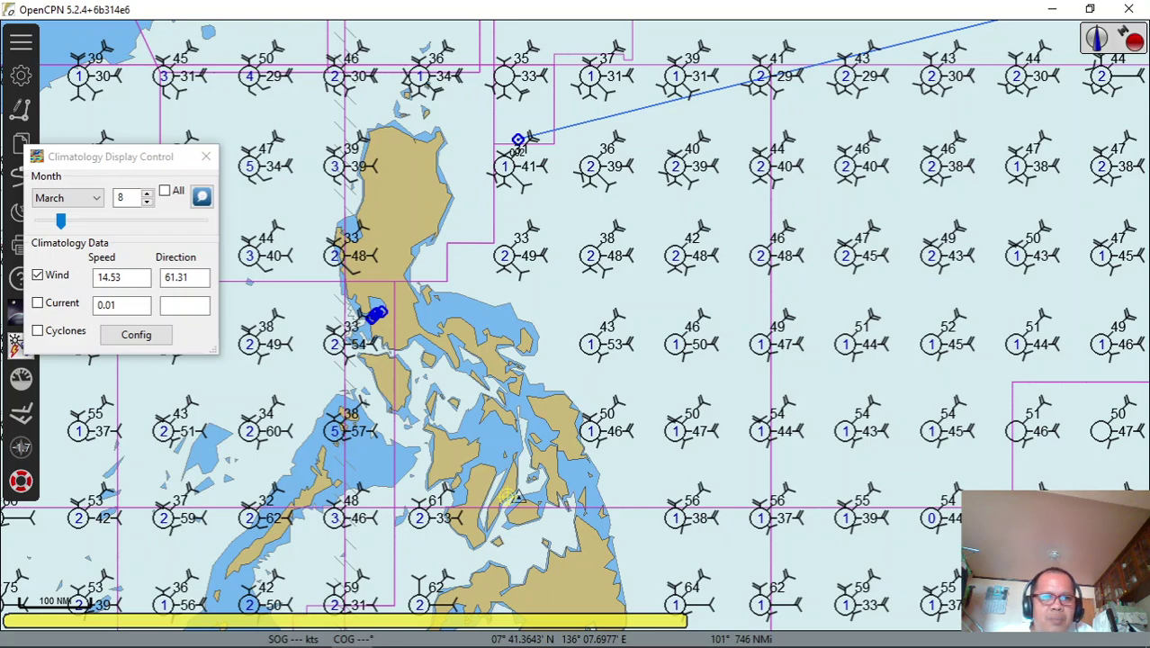
Show current arrows, move the climatology date to July 22, and re-enable wind roses
click(38, 304)
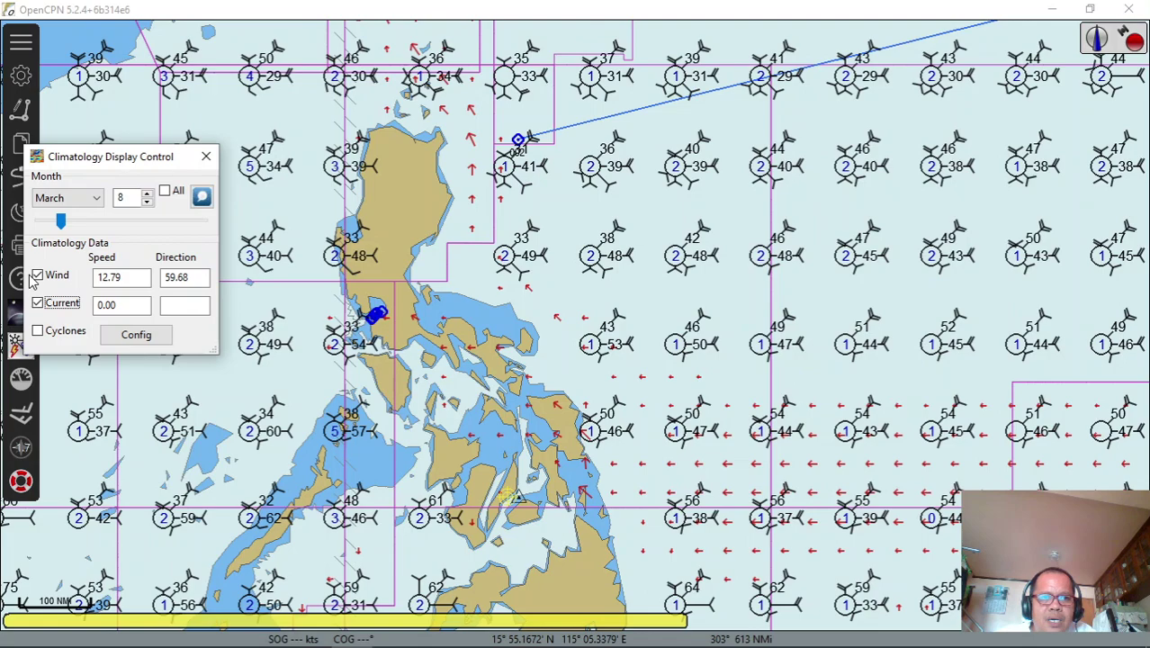
click(38, 277)
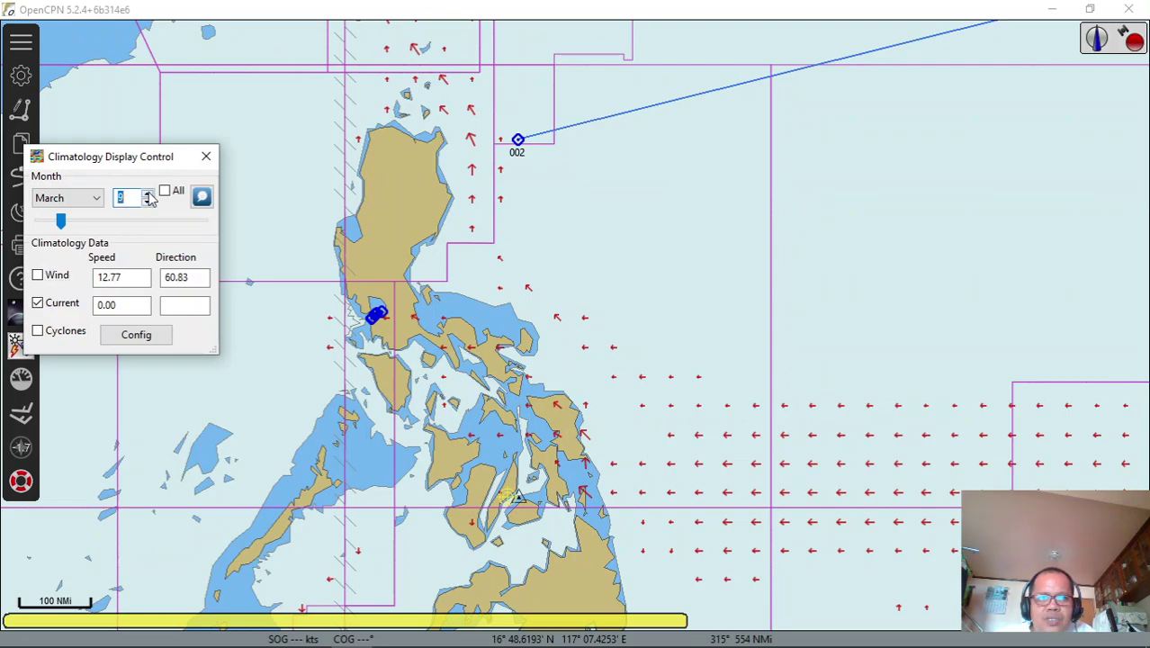
drag(51, 228, 108, 226)
click(40, 277)
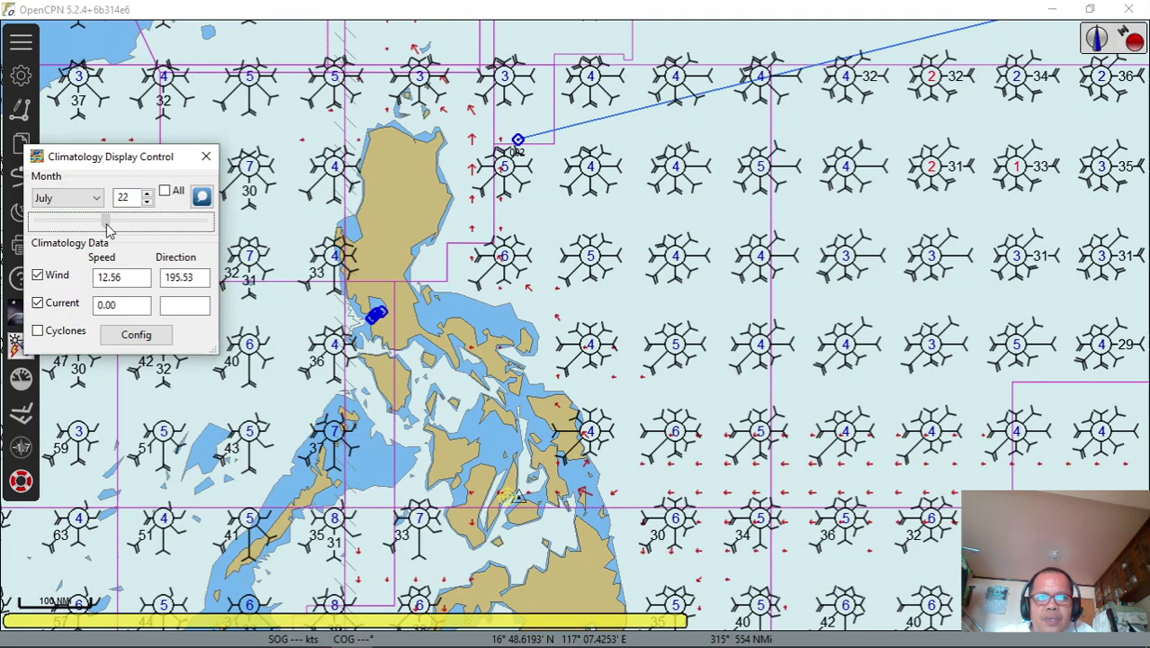
Add cyclone tracks, move the date round to March 16, and turn off wind roses
click(38, 331)
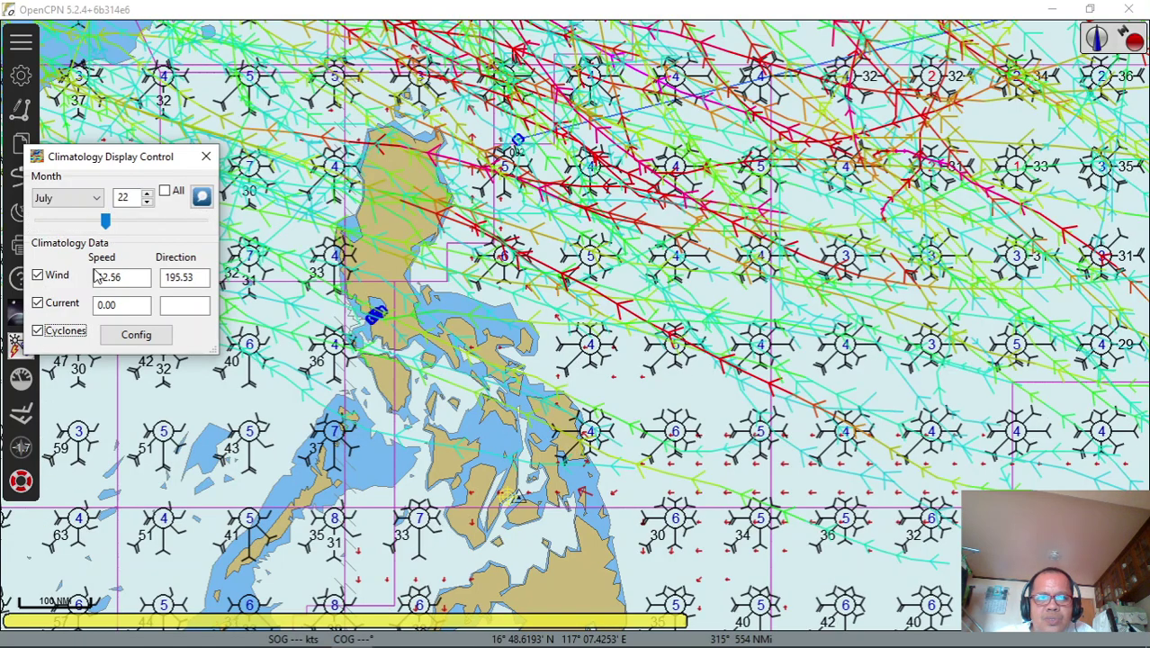
drag(106, 227, 64, 226)
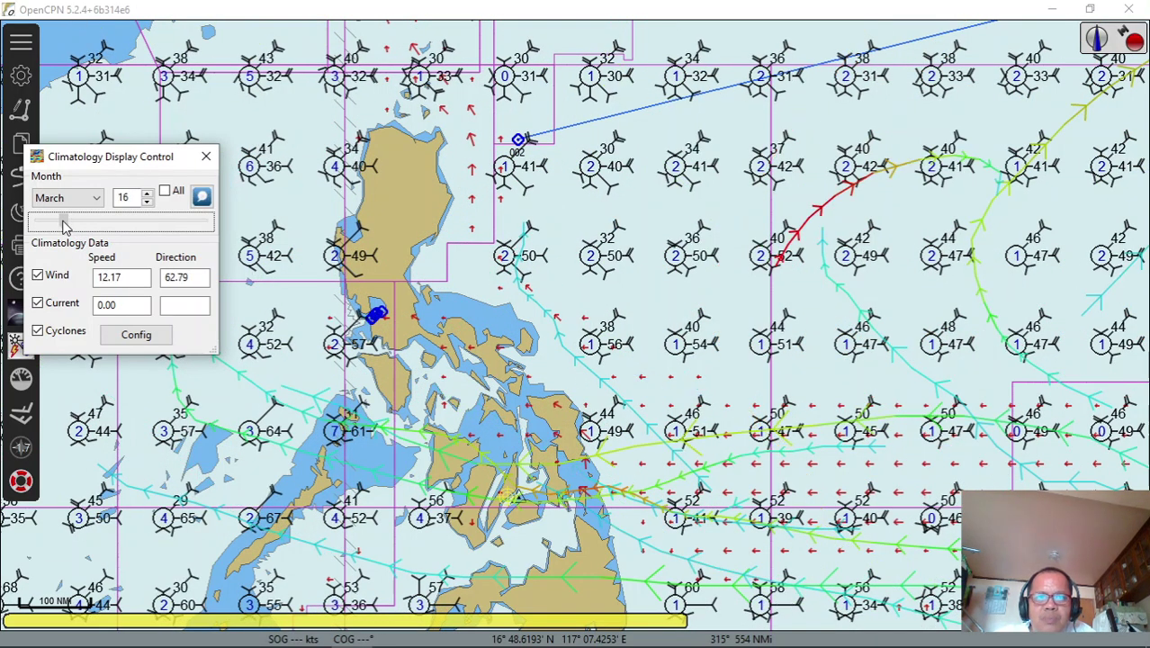
click(40, 279)
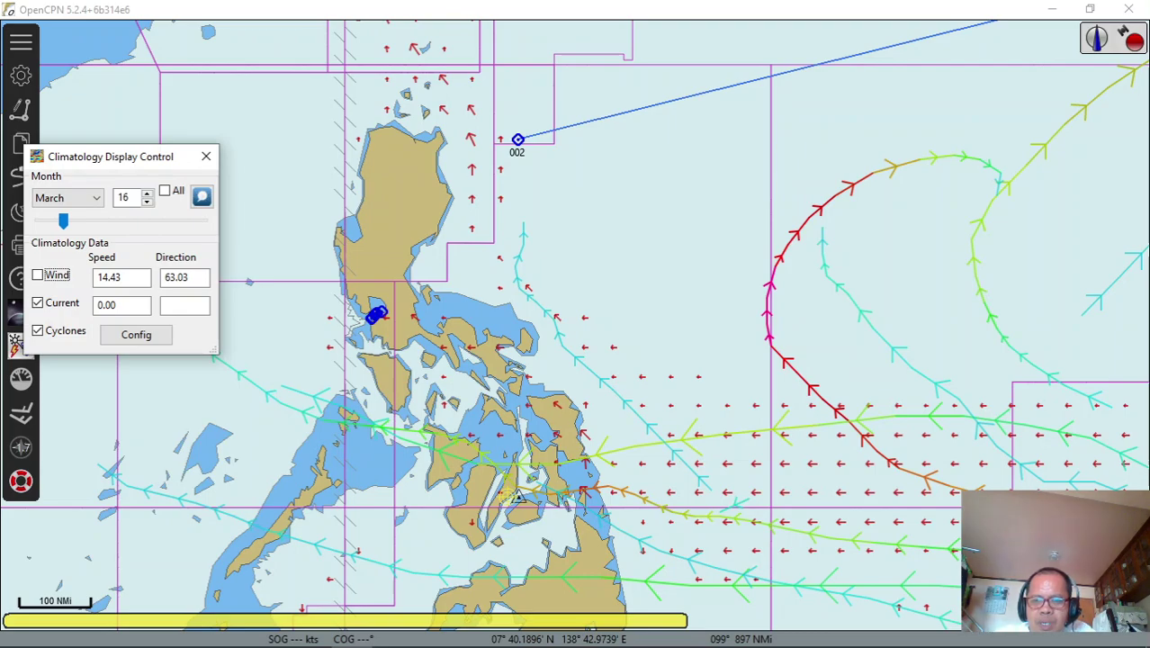
Zoom and pan onto the central islands, enabling Wind and disabling Current overlays
scroll(572, 347, up, 2)
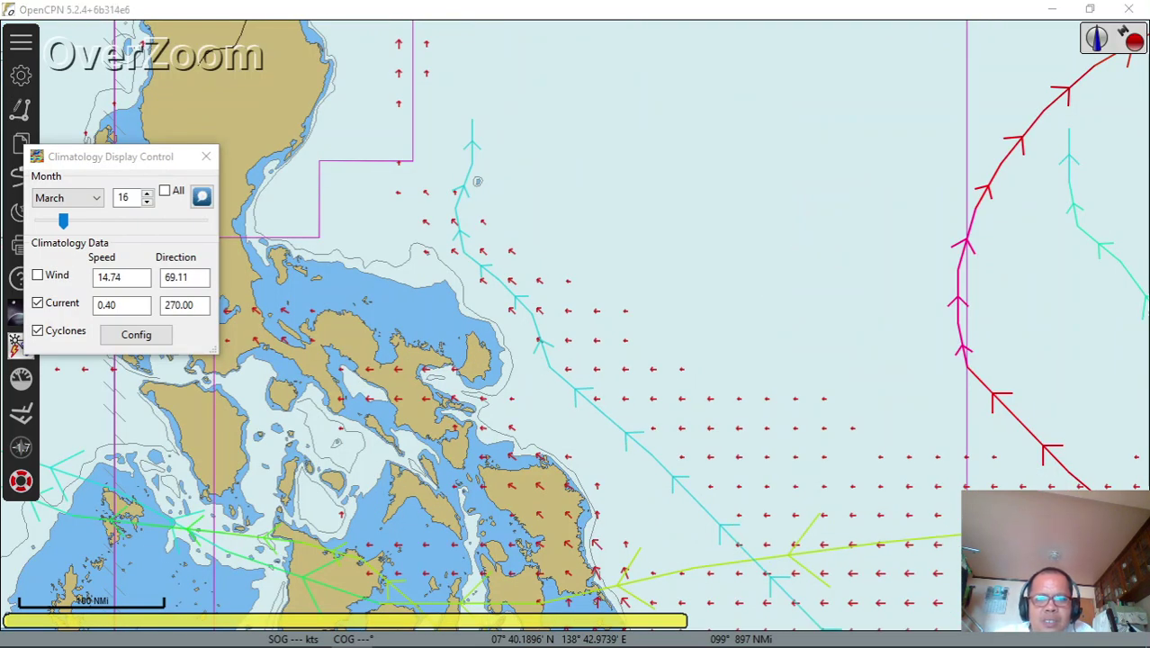
scroll(574, 326, up, 1)
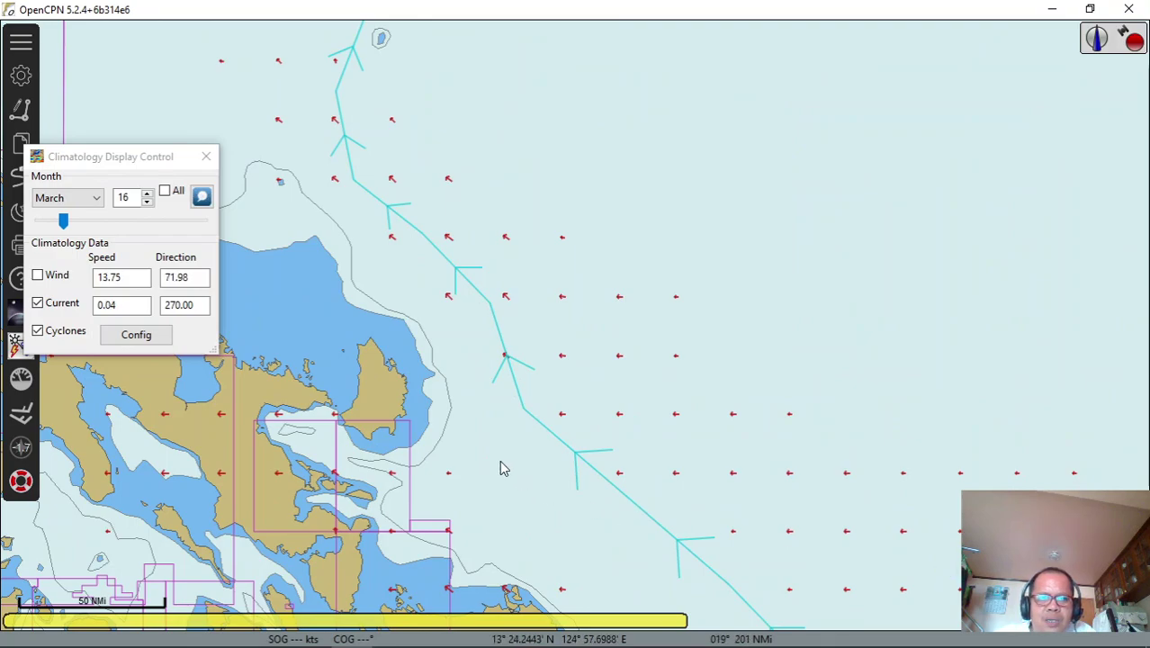
drag(311, 476, 487, 398)
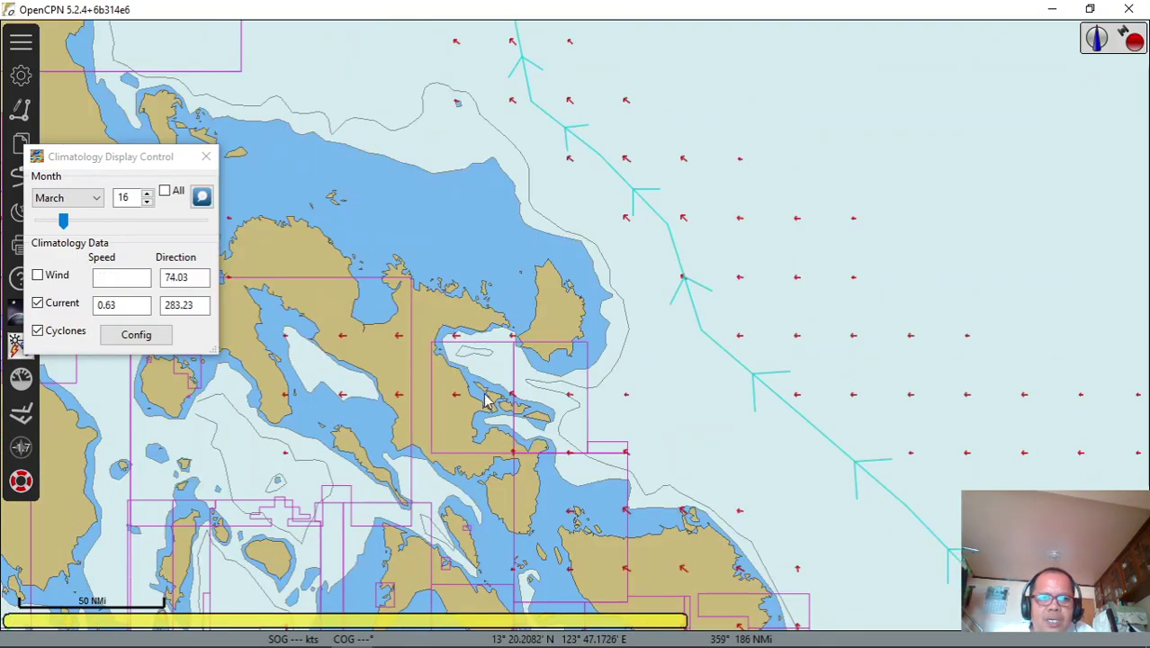
drag(567, 466, 603, 340)
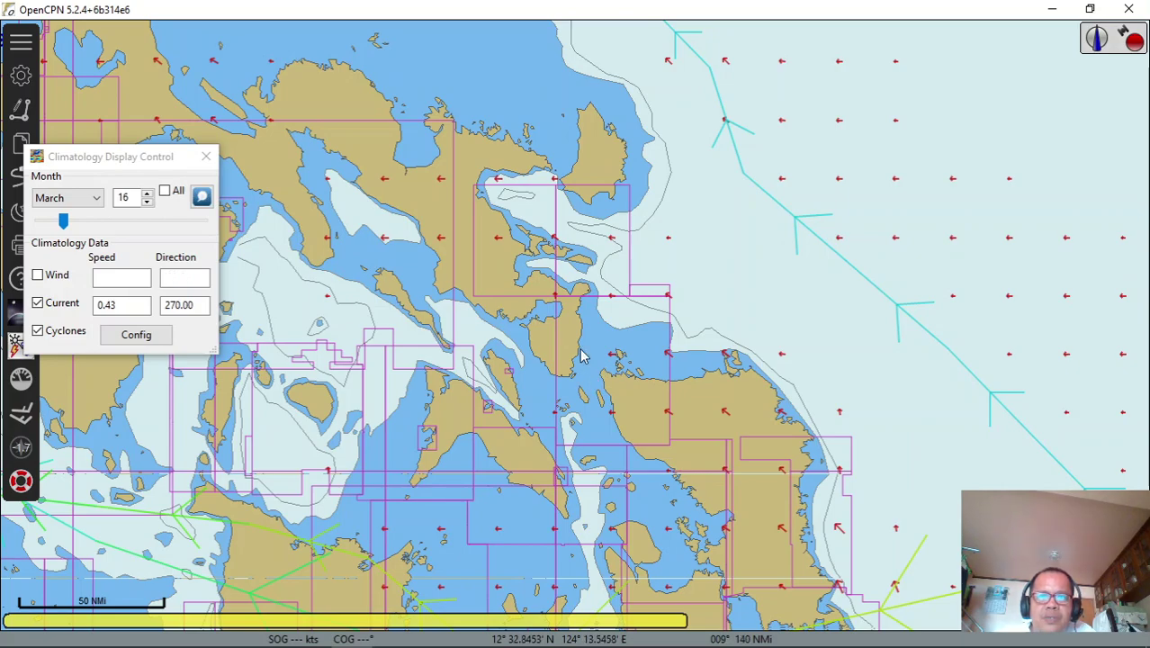
click(38, 276)
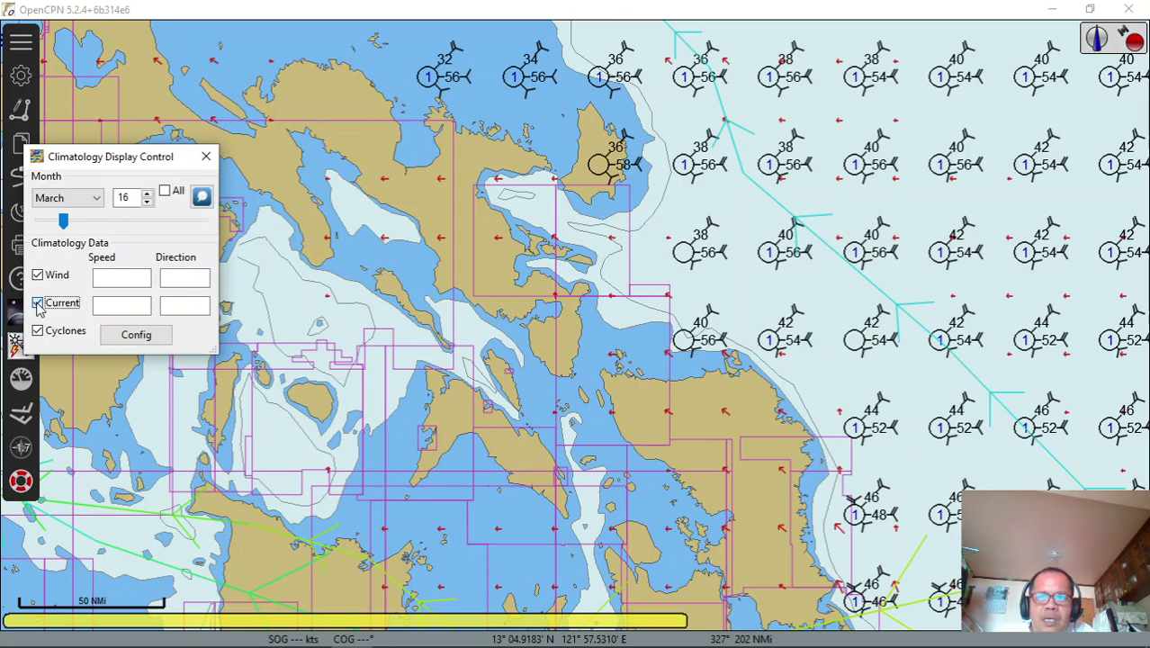
click(38, 304)
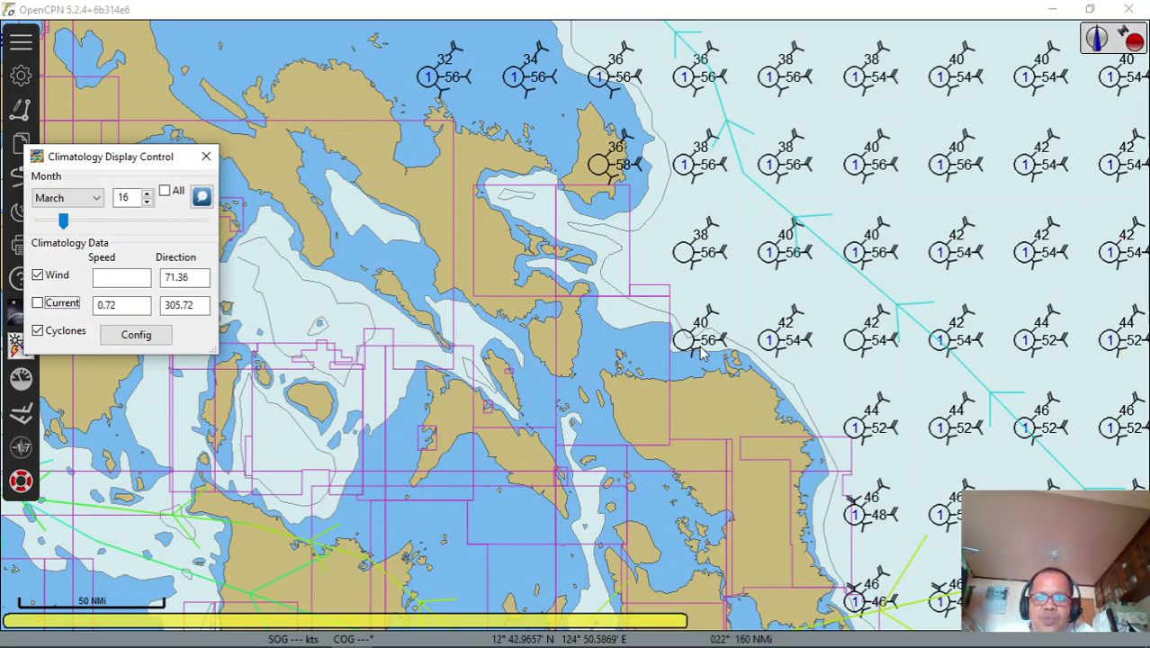
Set the climatology date to November 30 and zoom out to the 500 NMi scale
drag(63, 222, 148, 228)
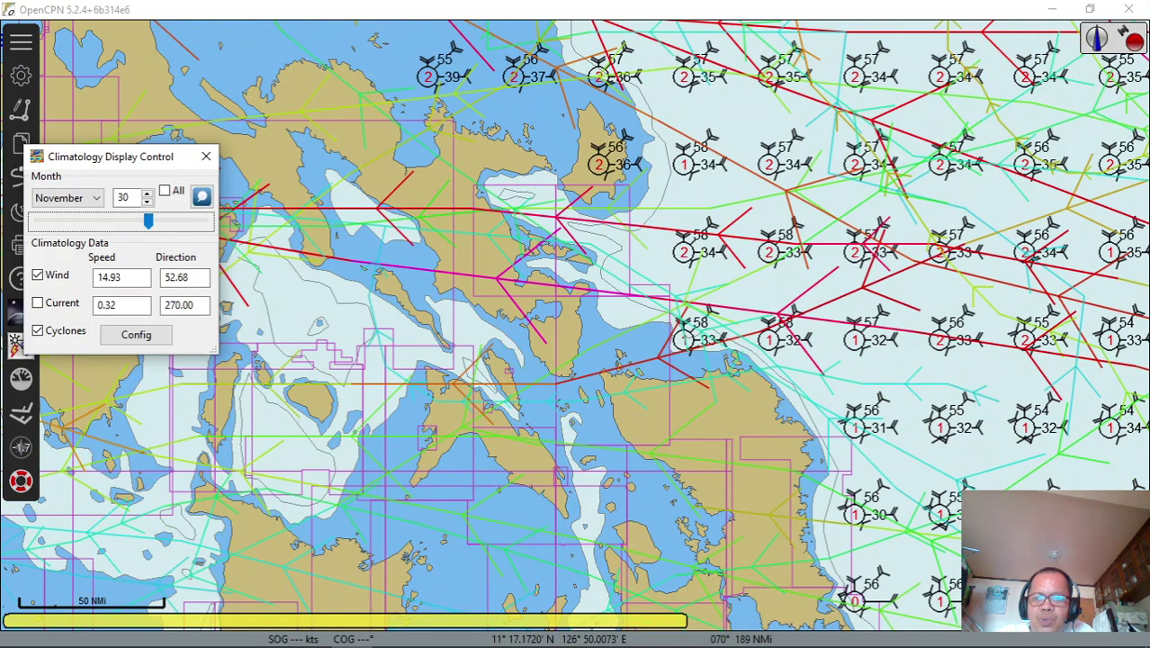
scroll(599, 322, down, 2)
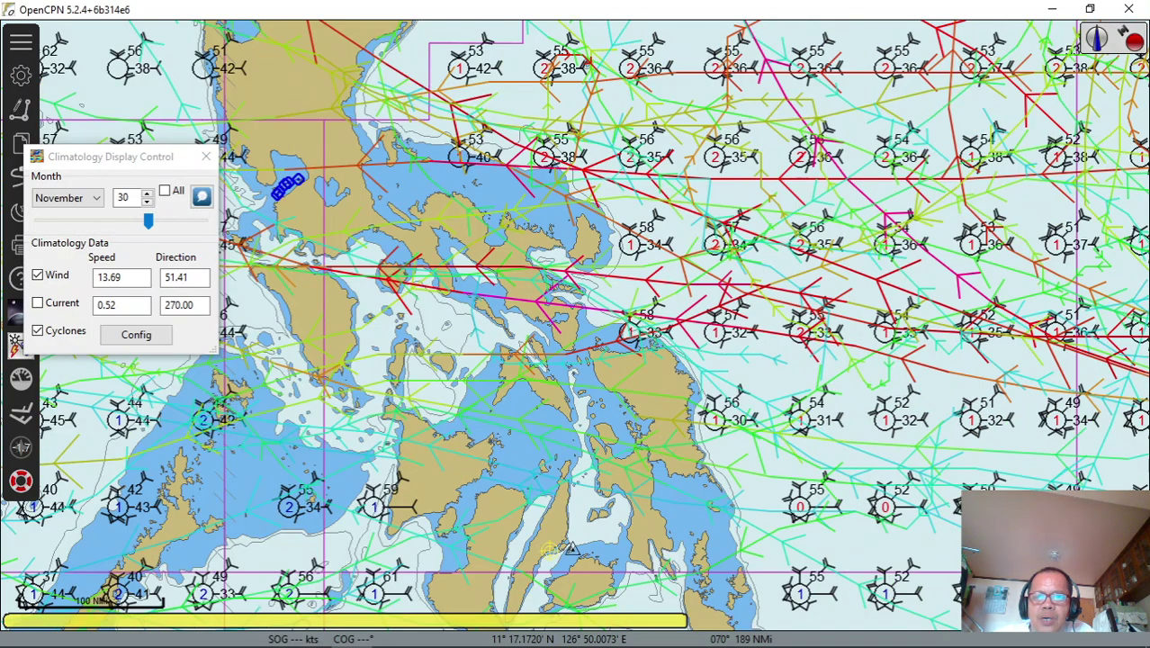
scroll(574, 329, down, 1)
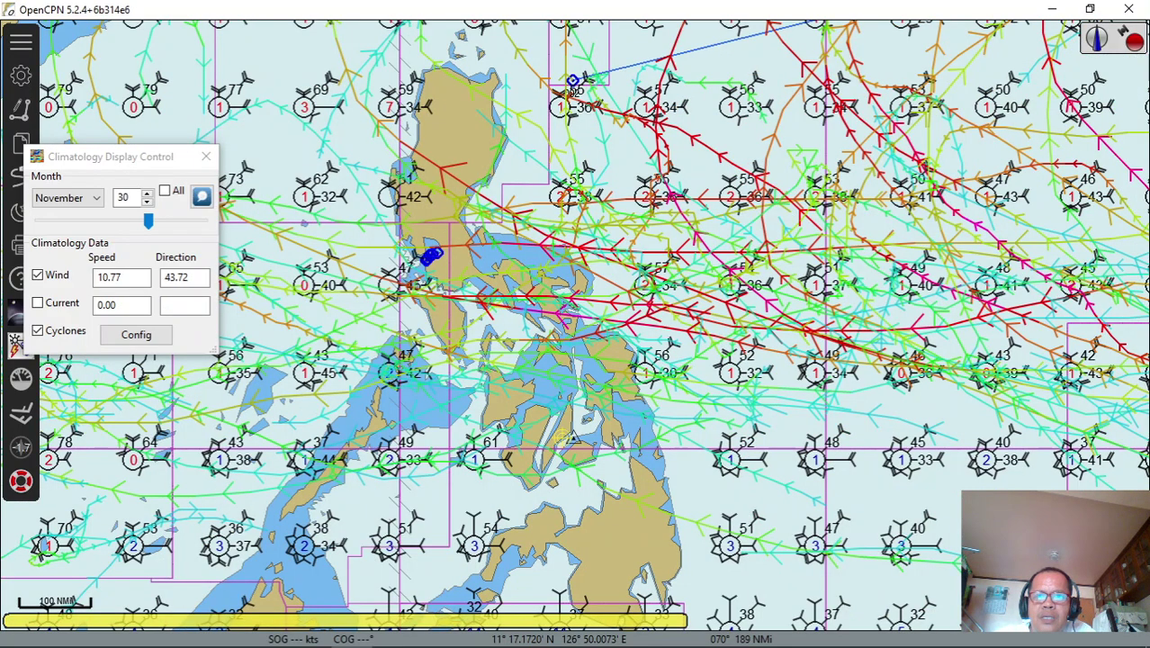
scroll(574, 324, down, 1)
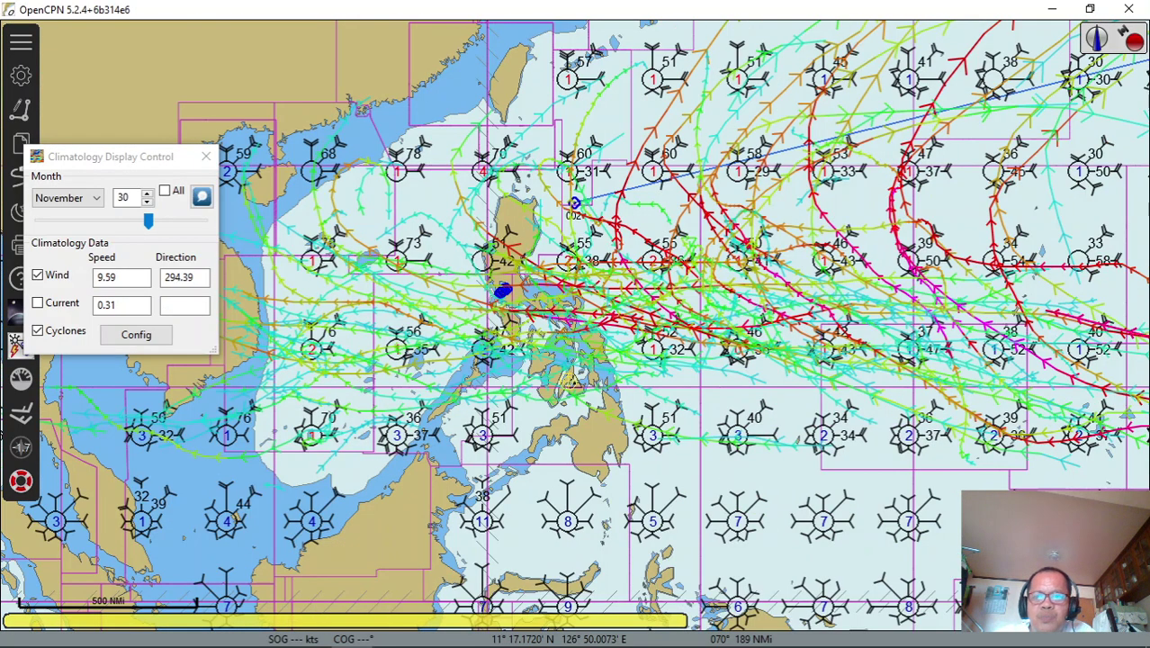